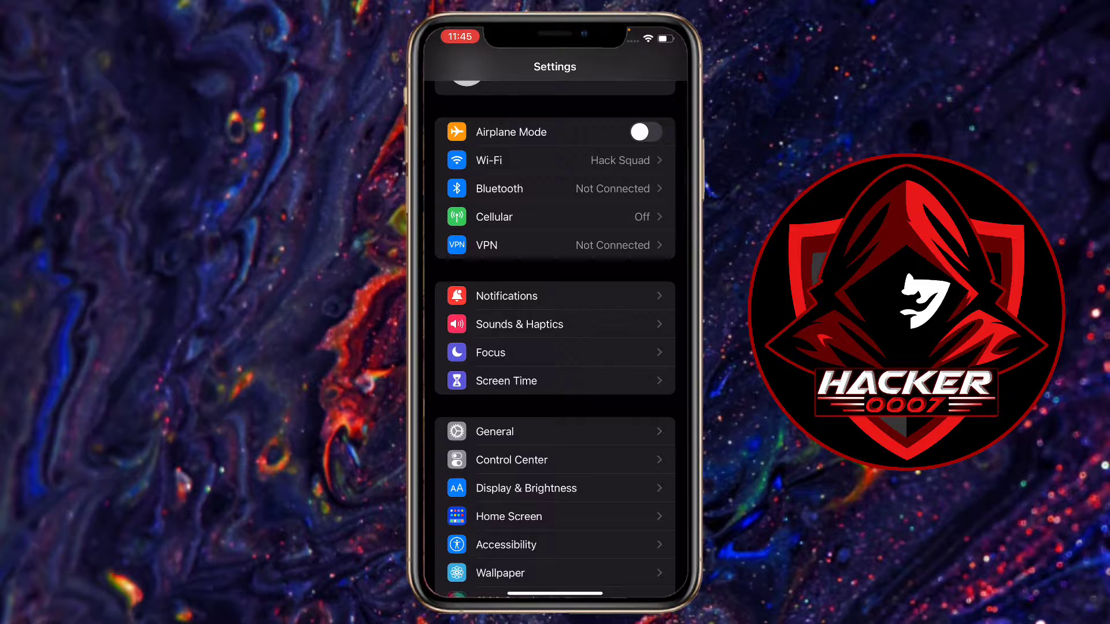
pyautogui.scroll(-2, 556, 347)
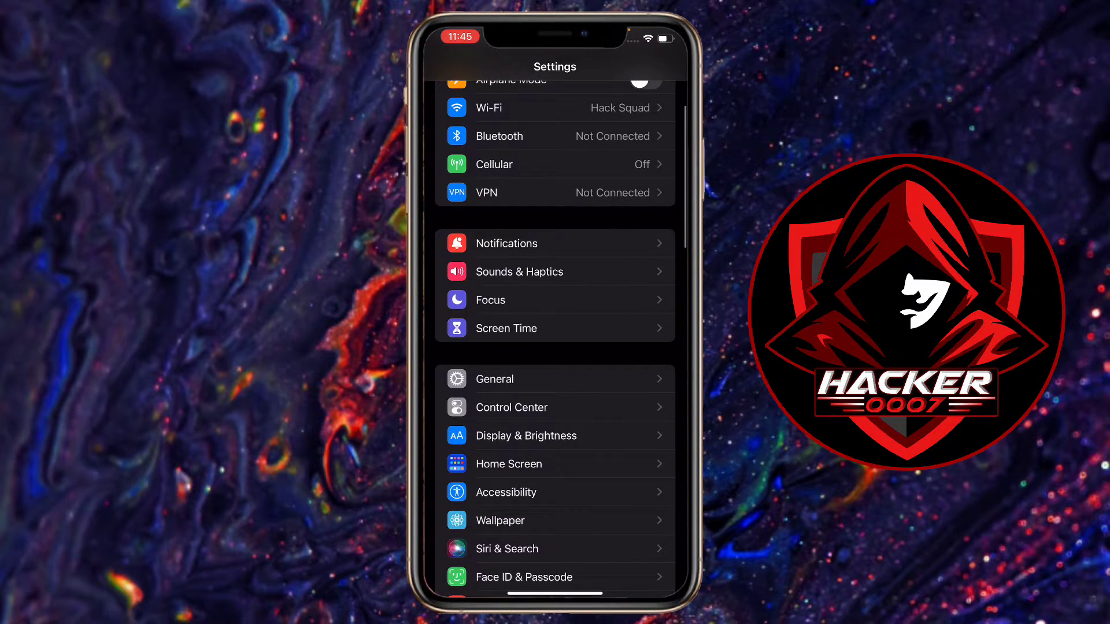
# - Open the Accessibility page from the main Settings list
pyautogui.click(556, 492)
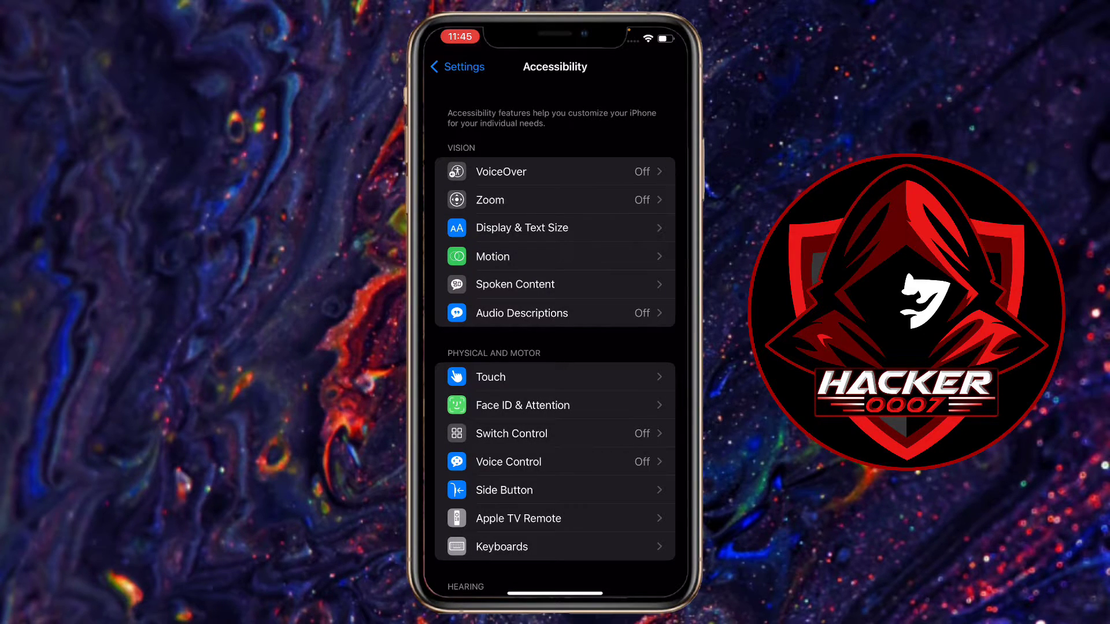
# - Open Display & Text Size from Accessibility's Vision section
pyautogui.click(555, 228)
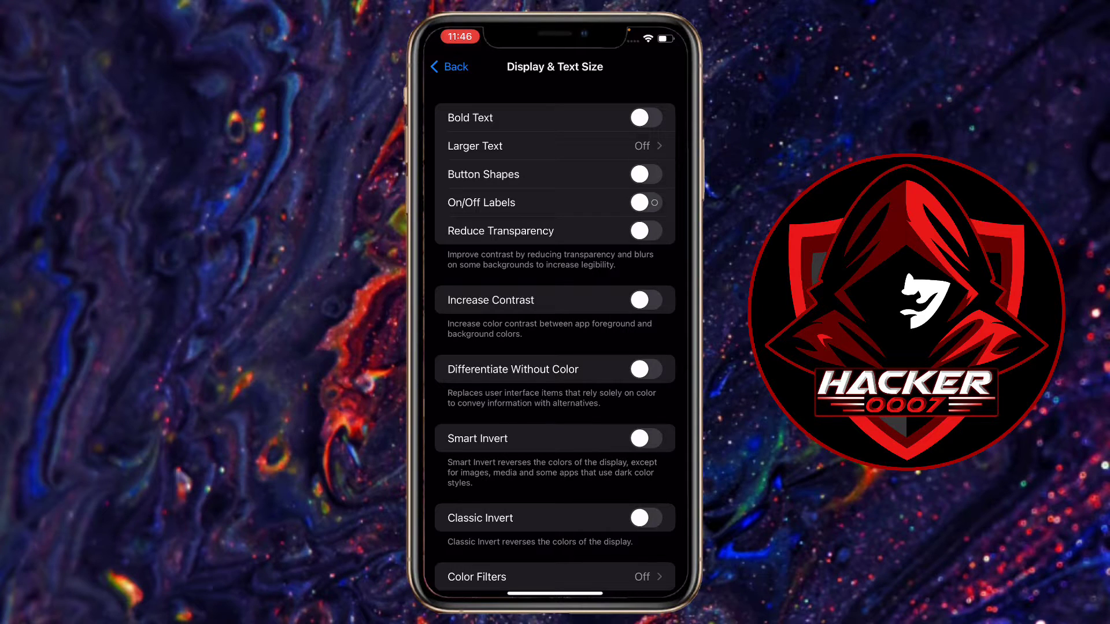
pyautogui.scroll(-3, 555, 335)
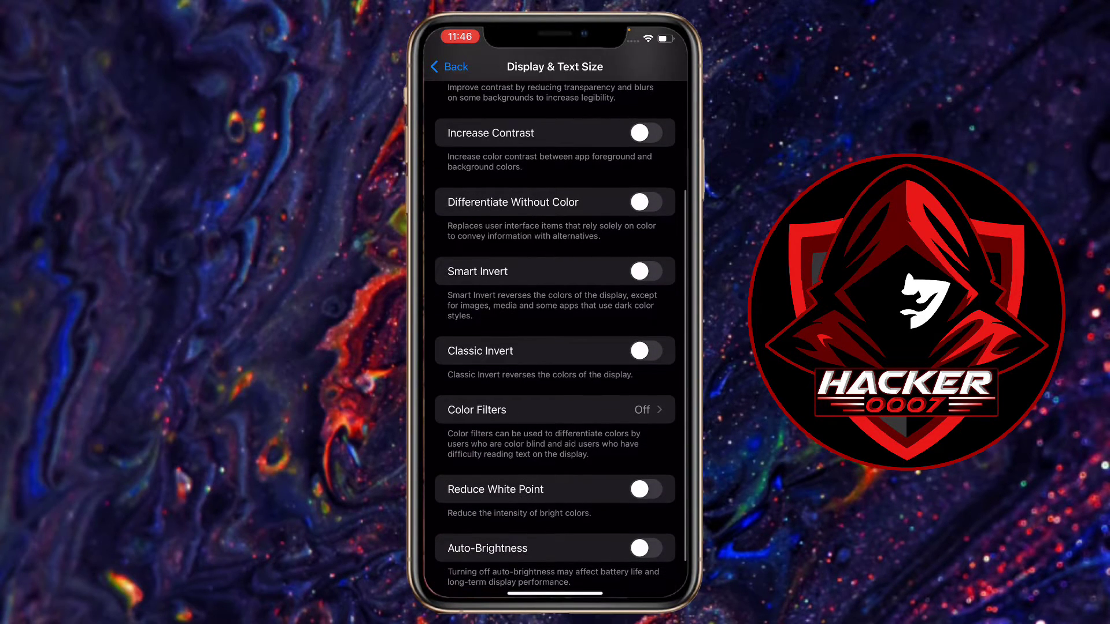
pyautogui.scroll(-1, 555, 335)
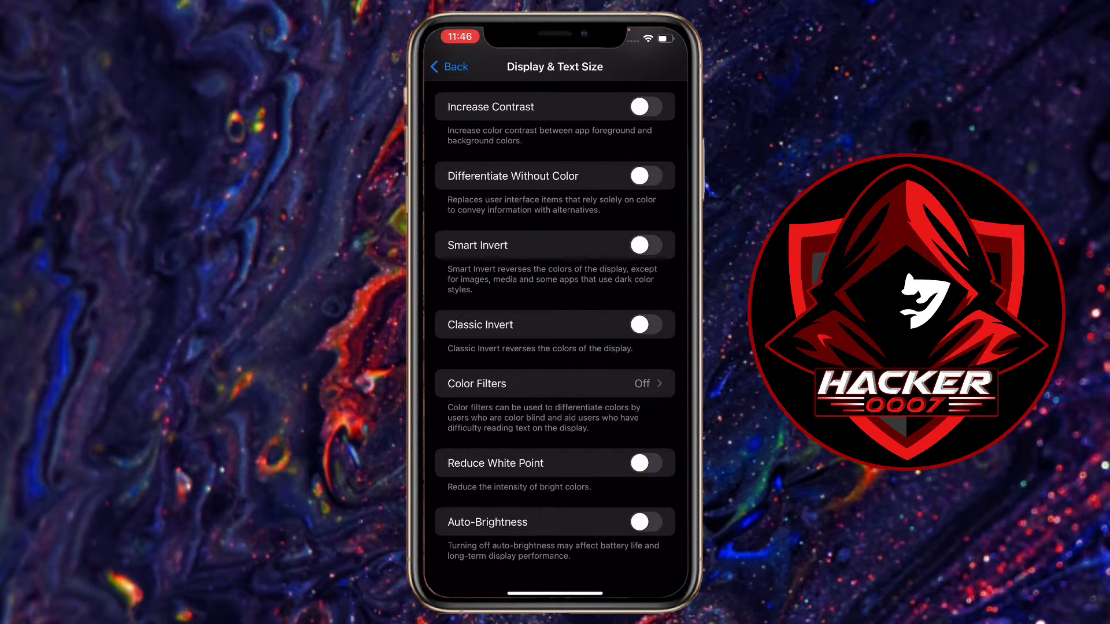
# - Switch on Auto-Brightness at the bottom of Display & Text Size
pyautogui.click(647, 522)
# - Toggle Auto-Brightness several times, finishing with it switched off
pyautogui.click(646, 520)
pyautogui.scroll(2, 555, 338)
pyautogui.scroll(-2, 555, 338)
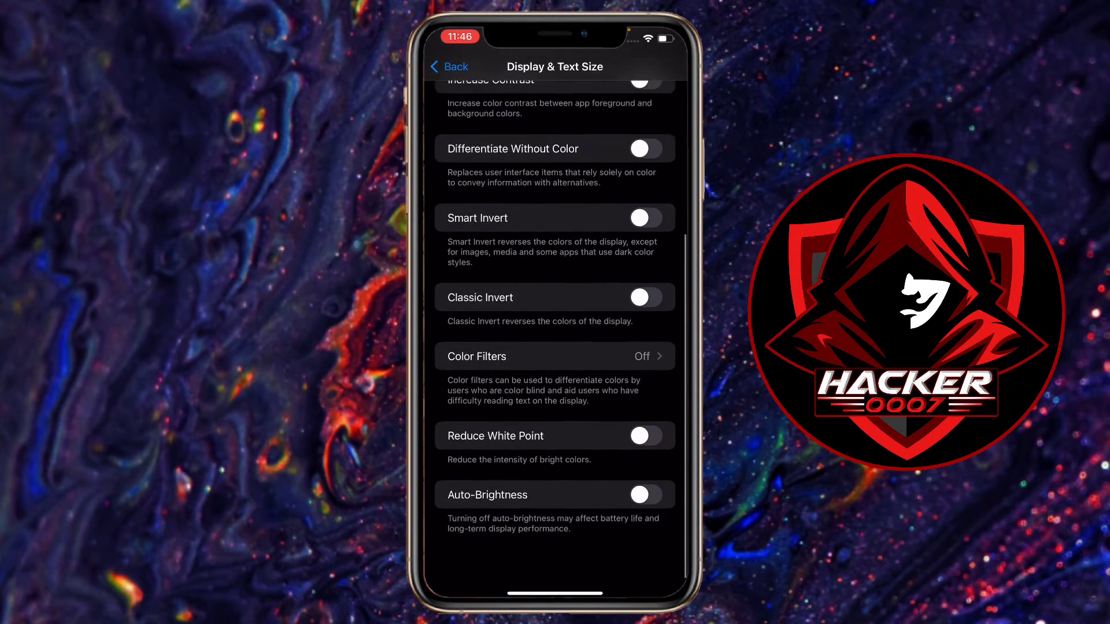
pyautogui.click(647, 521)
pyautogui.click(647, 522)
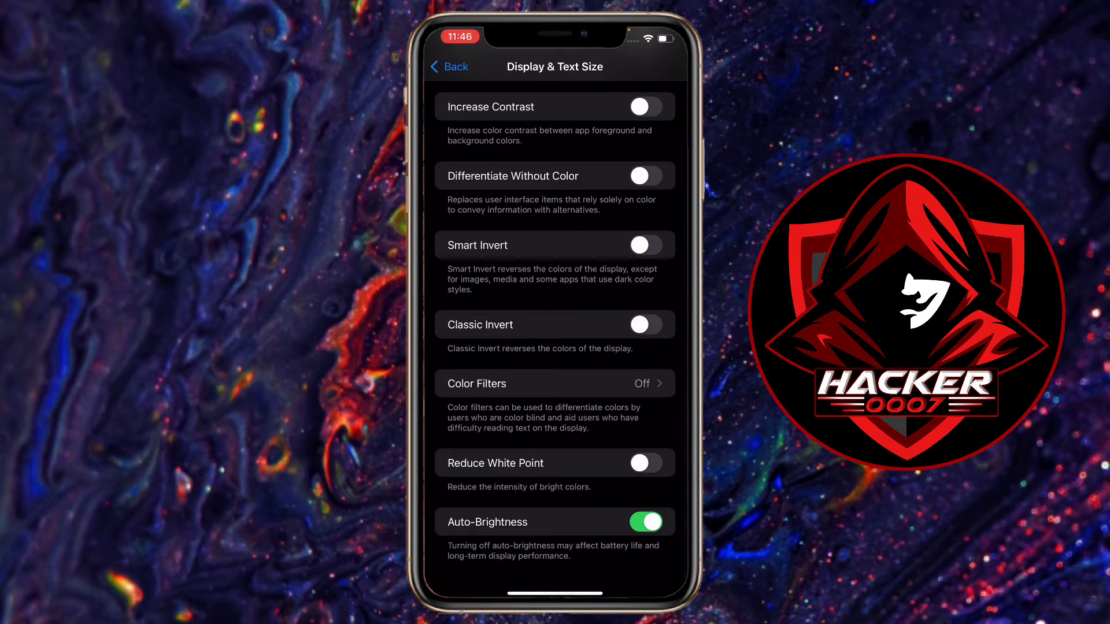
pyautogui.click(646, 522)
pyautogui.click(646, 520)
pyautogui.click(647, 521)
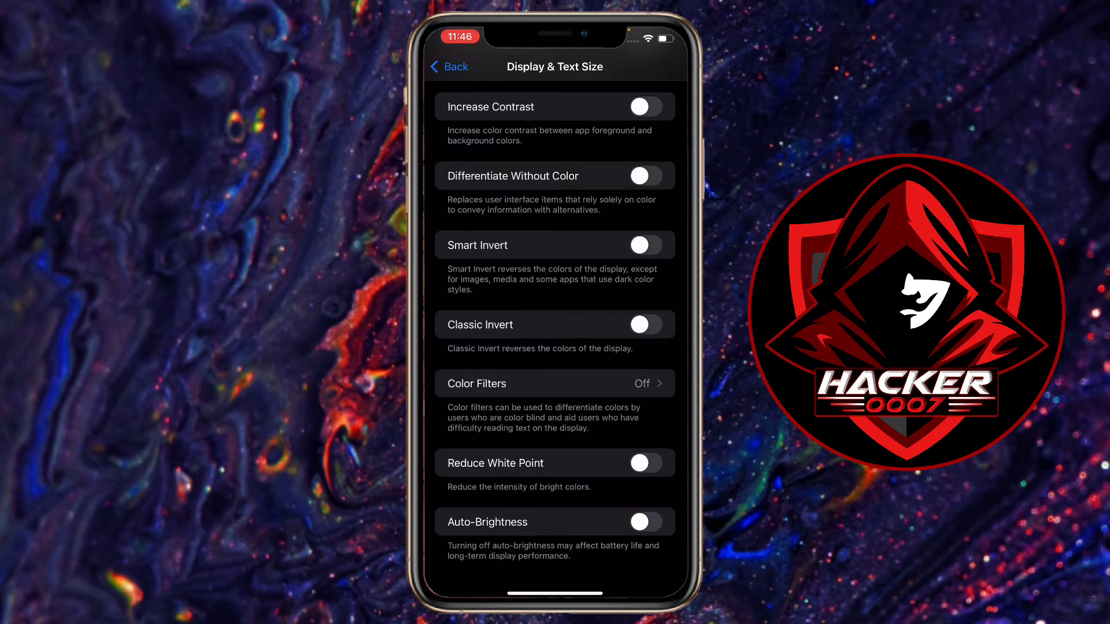
# - Exit Settings to the iOS Home Screen app grid
pyautogui.moveTo(555, 595); pyautogui.dragTo(555, 347)
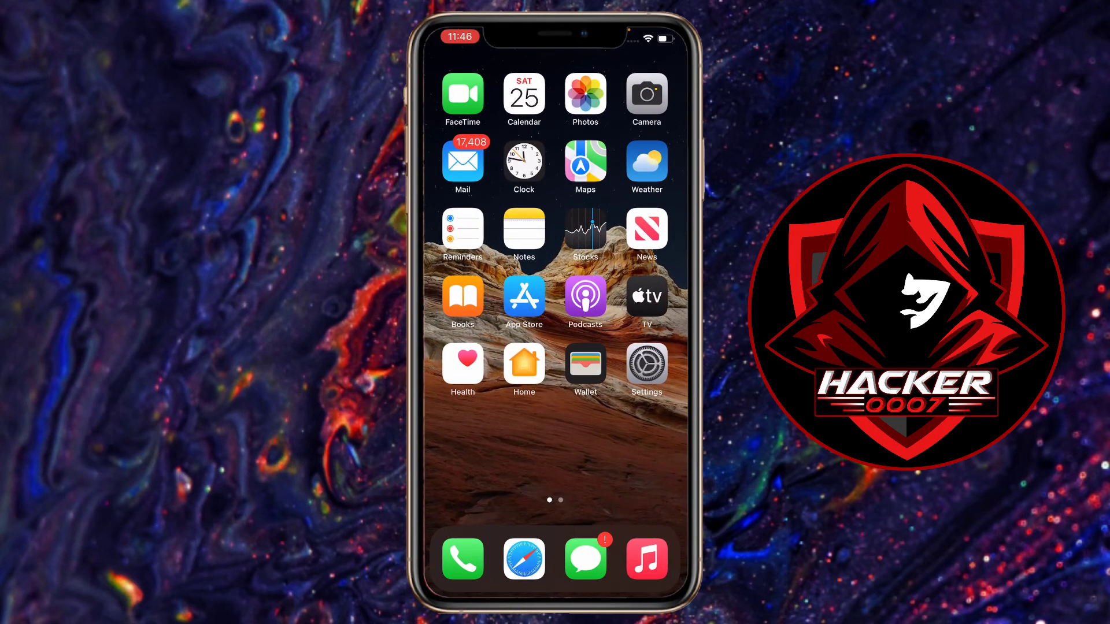
pyautogui.moveTo(642, 347)
pyautogui.mouseDown()
pyautogui.moveTo(468, 346)
pyautogui.moveTo(642, 347)
pyautogui.mouseUp()
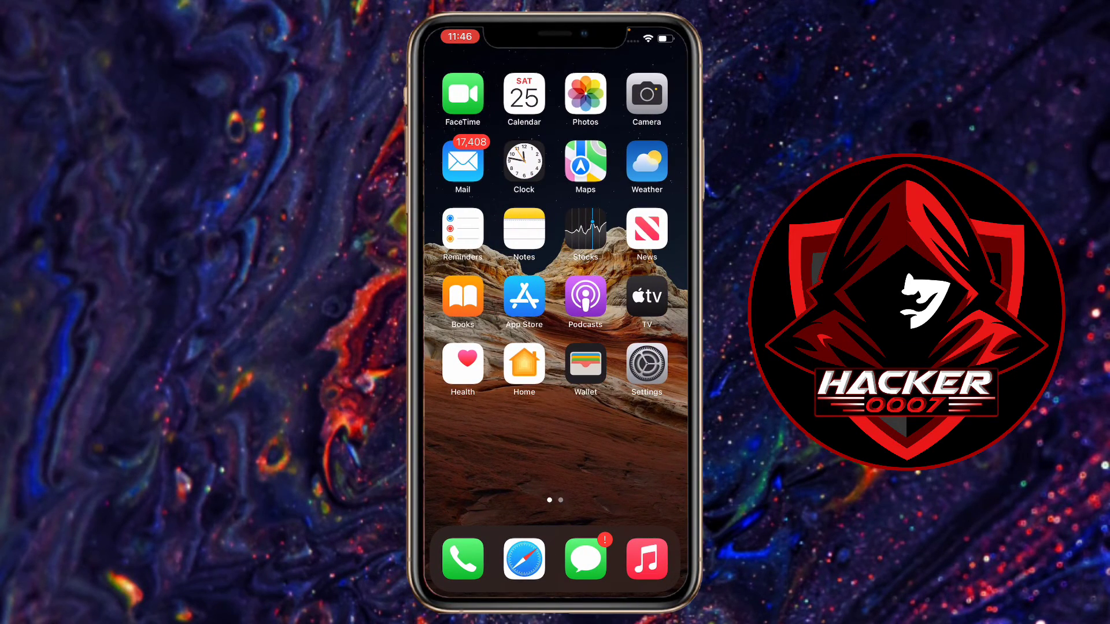